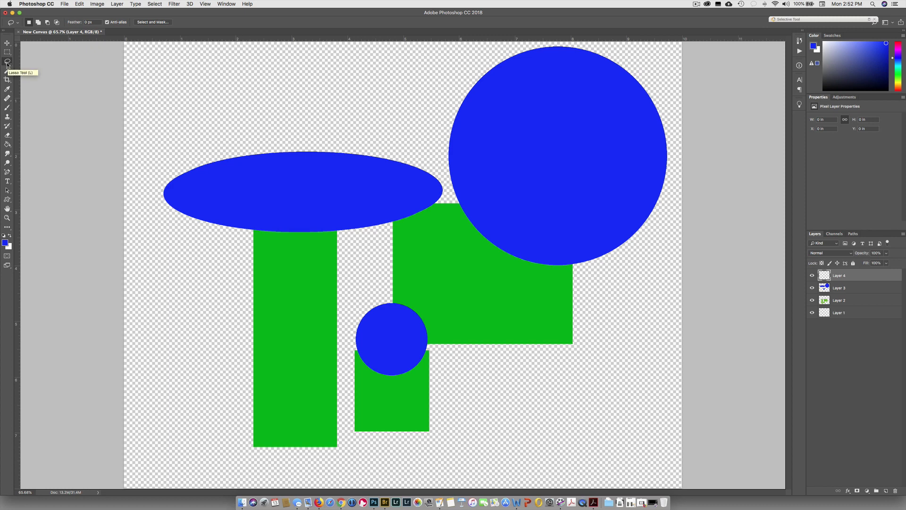
Draw a wavy freehand Lasso selection just above the blue ellipse on Layer 4.
left_click(7, 64)
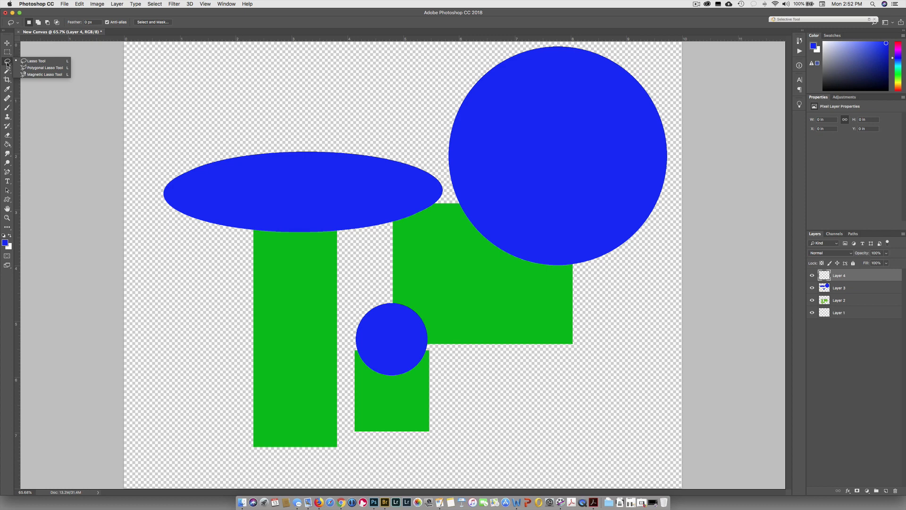
left_click(34, 60)
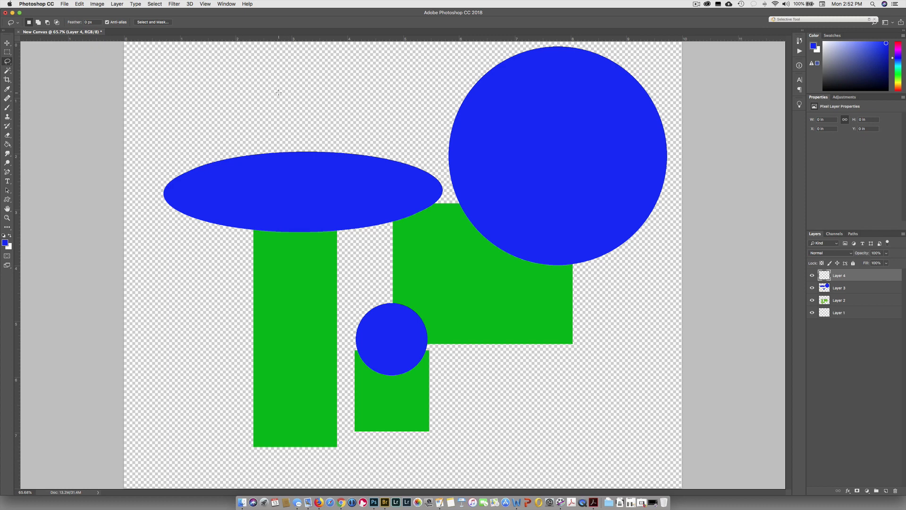
mouse_move(258, 89)
left_mouse_down()
mouse_move(253, 131)
mouse_move(204, 128)
mouse_move(184, 159)
mouse_move(221, 195)
mouse_move(258, 151)
mouse_move(300, 183)
mouse_move(330, 228)
mouse_move(323, 90)
mouse_move(289, 71)
mouse_move(279, 91)
left_mouse_up()
mouse_move(408, 63)
left_mouse_down()
mouse_move(258, 100)
mouse_move(207, 88)
mouse_move(195, 121)
mouse_move(280, 92)
mouse_move(306, 111)
mouse_move(365, 105)
mouse_move(393, 131)
mouse_move(417, 102)
mouse_move(383, 69)
mouse_move(417, 76)
left_mouse_up()
left_click(211, 94)
mouse_move(242, 70)
left_mouse_down()
mouse_move(308, 100)
mouse_move(239, 74)
left_mouse_up()
mouse_move(294, 75)
left_mouse_down()
mouse_move(257, 150)
mouse_move(302, 89)
left_mouse_up()
left_click(180, 112)
mouse_move(415, 156)
left_mouse_down()
mouse_move(417, 120)
mouse_move(392, 117)
mouse_move(378, 129)
mouse_move(359, 104)
mouse_move(320, 114)
mouse_move(299, 101)
mouse_move(279, 113)
mouse_move(252, 101)
mouse_move(240, 117)
mouse_move(216, 110)
mouse_move(201, 134)
mouse_move(186, 131)
mouse_move(162, 149)
mouse_move(174, 158)
mouse_move(355, 141)
mouse_move(416, 154)
left_mouse_up()
Set the foreground color to magenta, hex d507ed.
left_click(6, 243)
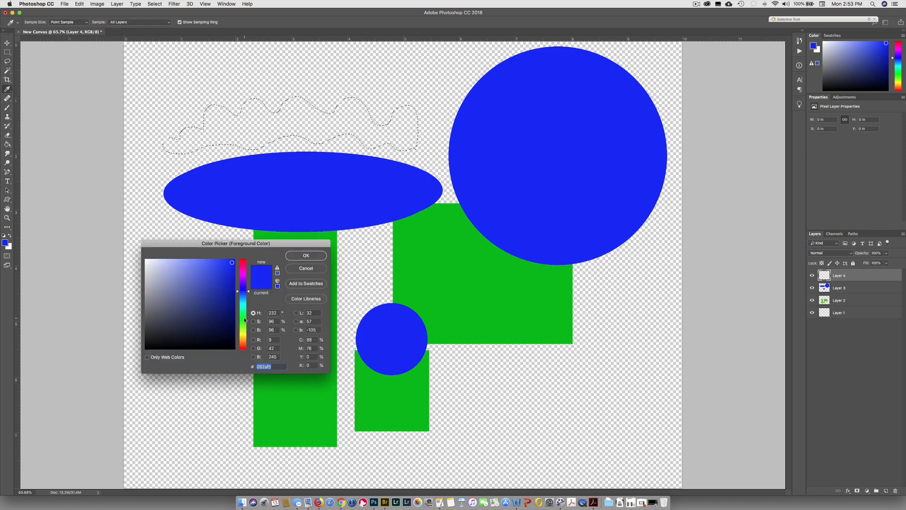
left_click(243, 275)
left_click(232, 265)
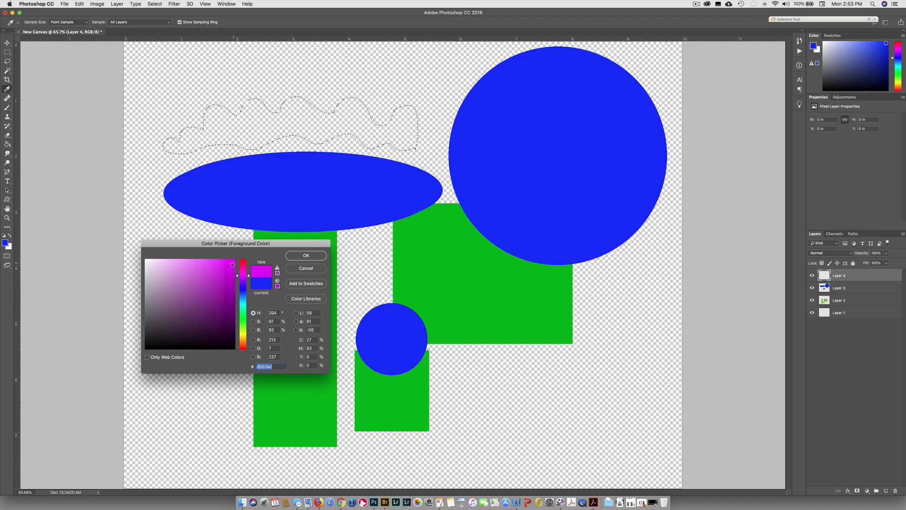
left_click(306, 255)
Fill the wavy selection above the ellipse with magenta using the Paint Bucket and deselect it.
key("l")
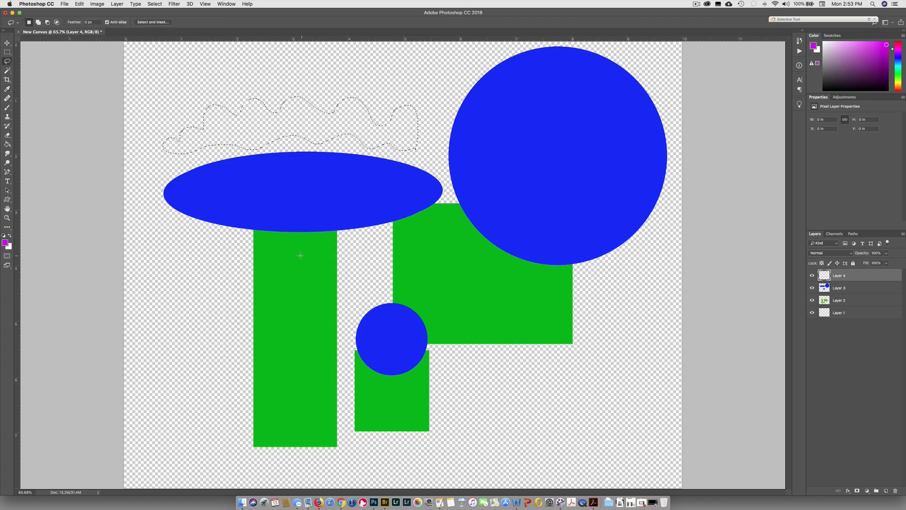
key("g")
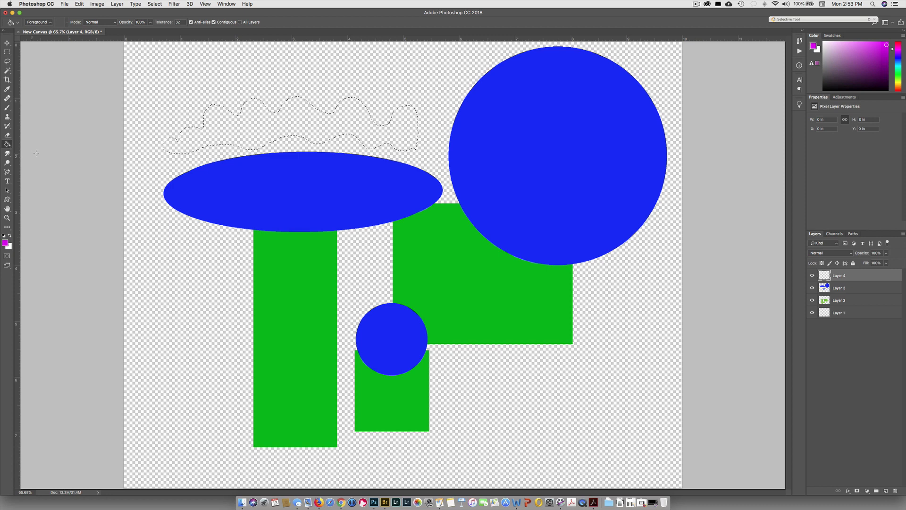
left_click(250, 132)
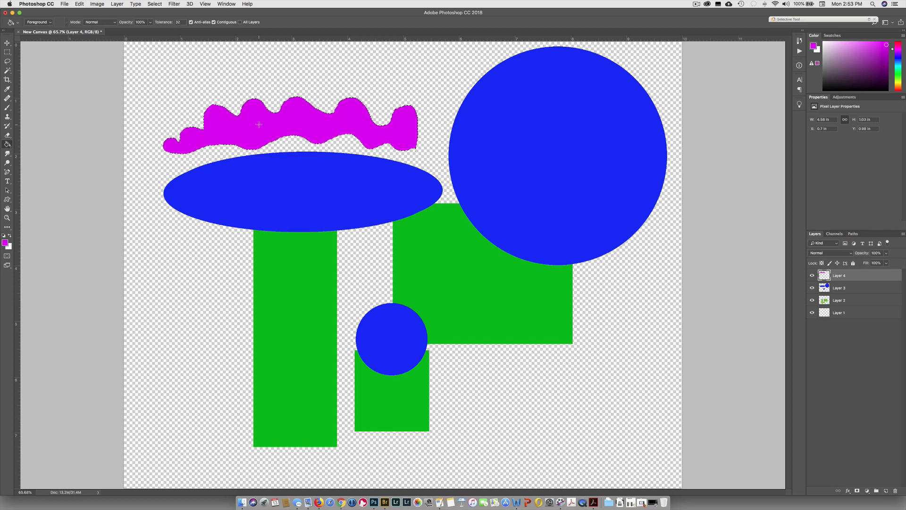
key("super+d")
Lasso a tall wavy shape beside the outer edge of the tall green rectangle, fill it with magenta and deselect.
left_click(7, 61)
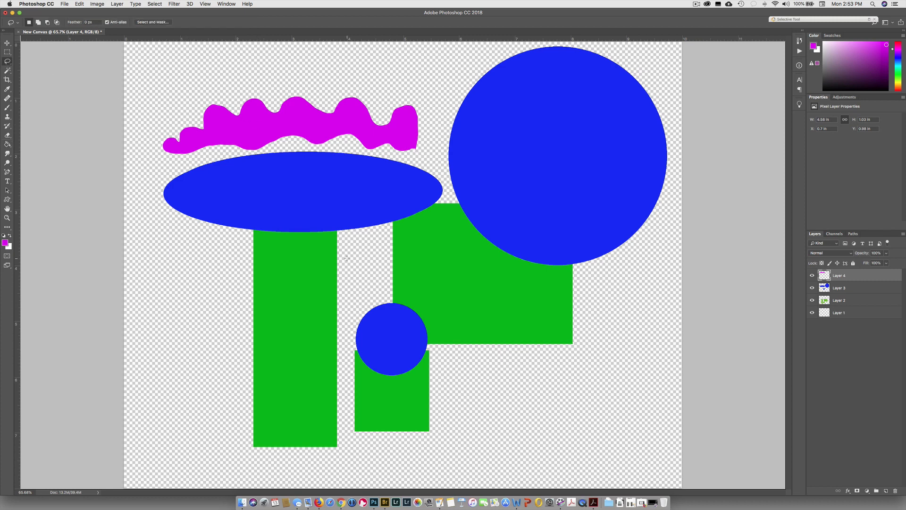
mouse_move(206, 234)
left_mouse_down()
mouse_move(219, 251)
mouse_move(211, 282)
mouse_move(232, 350)
mouse_move(210, 394)
mouse_move(223, 436)
mouse_move(184, 447)
mouse_move(192, 412)
mouse_move(178, 330)
mouse_move(185, 317)
mouse_move(171, 290)
mouse_move(186, 280)
mouse_move(204, 233)
left_mouse_up()
key("g")
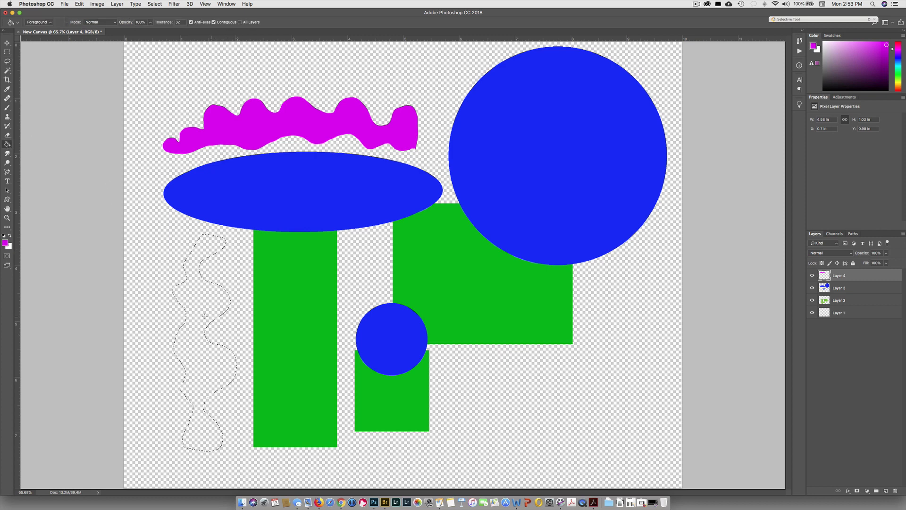
left_click(188, 395)
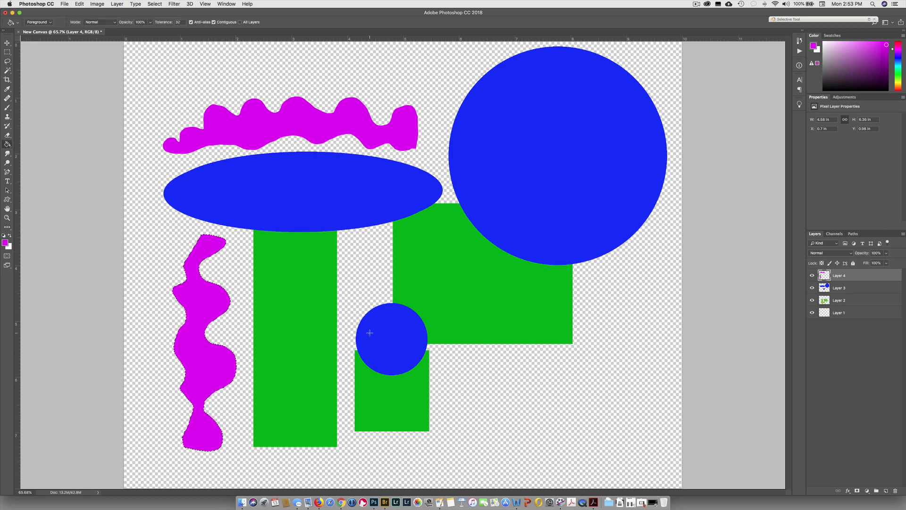
key("super+d")
Try filling Layer 4 with magenta while nothing is selected, and undo each fill.
left_click(522, 360)
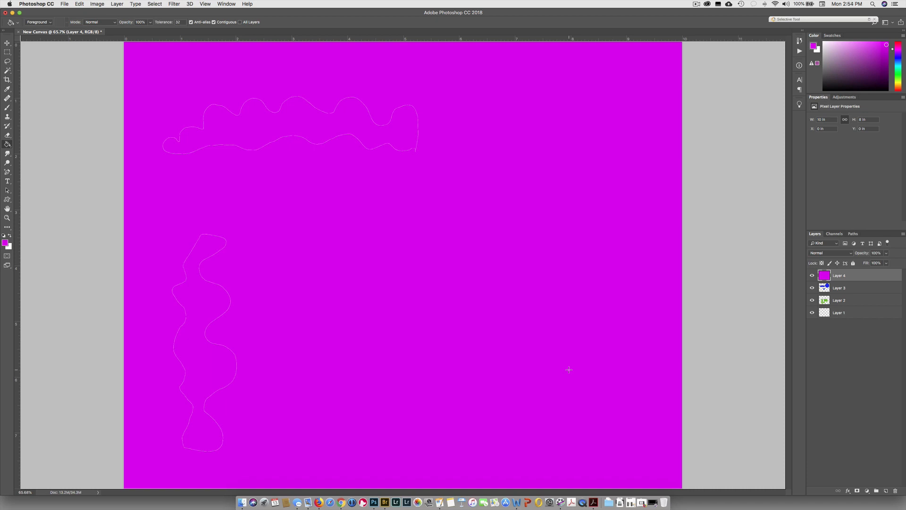
key("super+z")
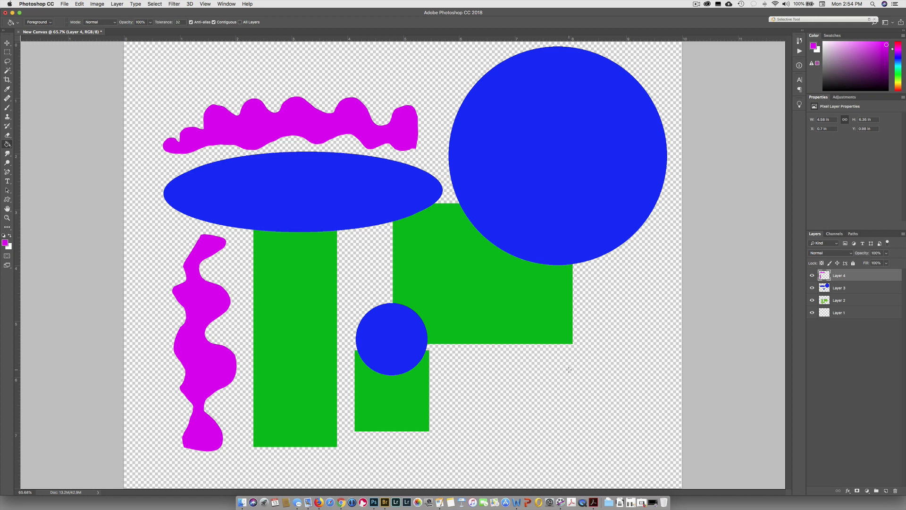
left_click(568, 370)
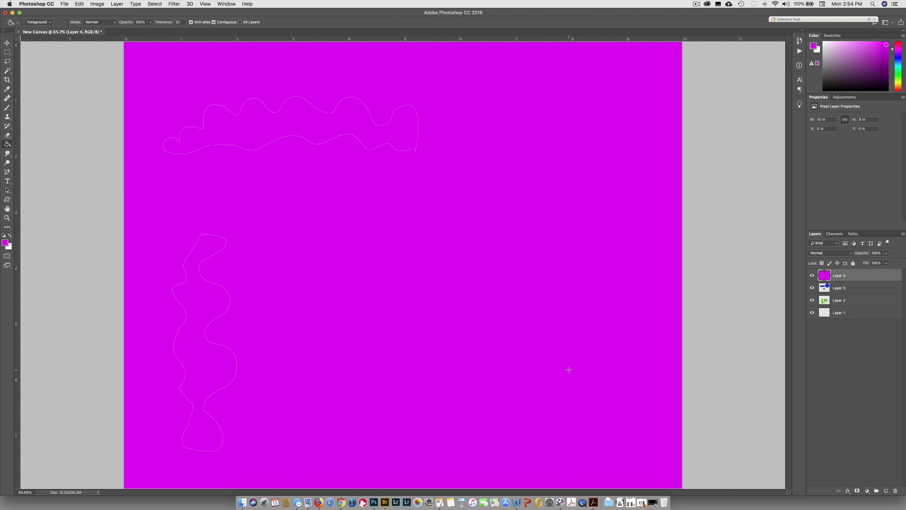
key("super+z")
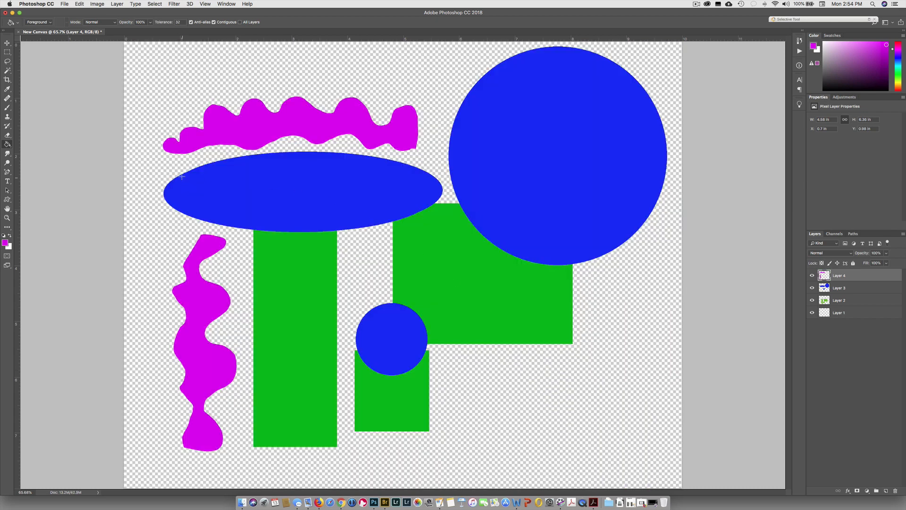
Lasso a horizontal wavy shape below the large green rectangle, fill it with magenta and deselect.
left_click(7, 62)
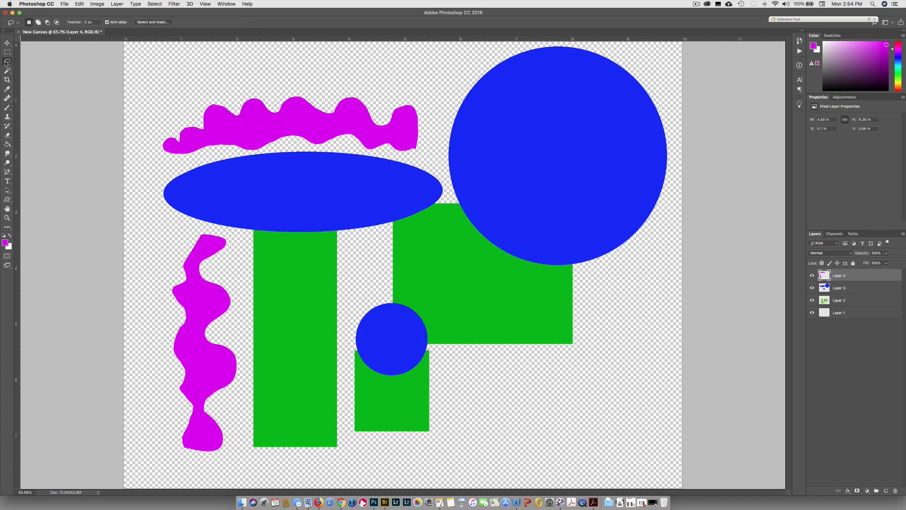
left_click(36, 60)
mouse_move(447, 388)
left_mouse_down()
mouse_move(459, 373)
mouse_move(491, 387)
mouse_move(568, 381)
mouse_move(606, 407)
mouse_move(630, 382)
mouse_move(643, 414)
mouse_move(600, 439)
mouse_move(584, 422)
mouse_move(557, 436)
mouse_move(538, 415)
mouse_move(512, 420)
mouse_move(493, 404)
mouse_move(467, 418)
mouse_move(447, 388)
left_mouse_up()
left_click(7, 144)
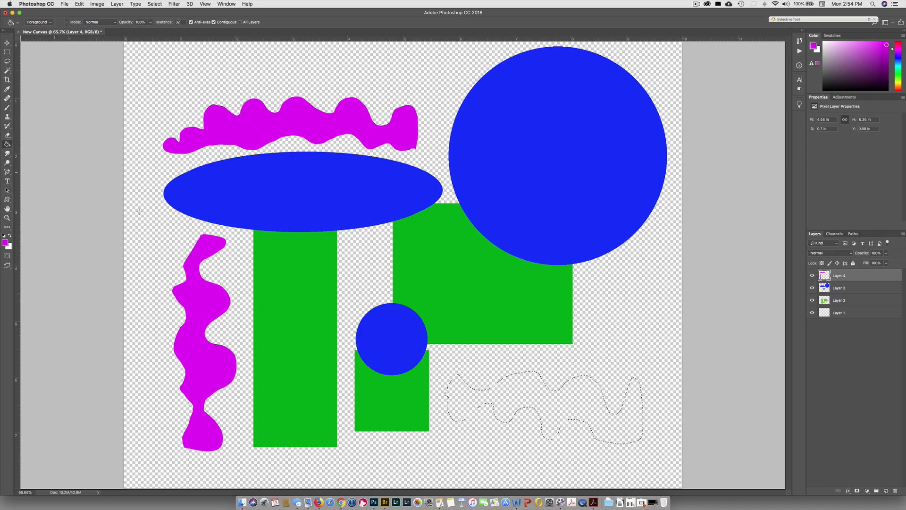
left_click(628, 425)
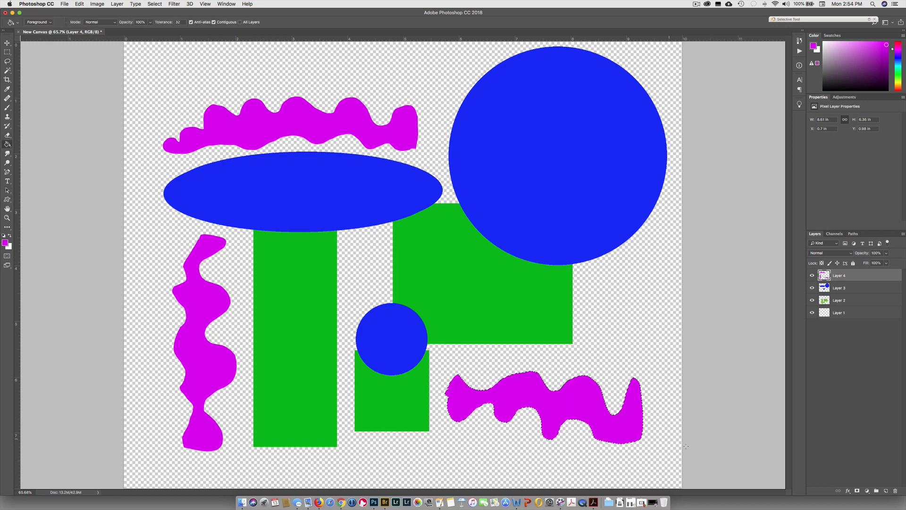
key("super+d")
Add a new layer and outline a triangle inside the large blue circle with the Polygonal Lasso.
left_click(886, 491)
left_click(7, 62)
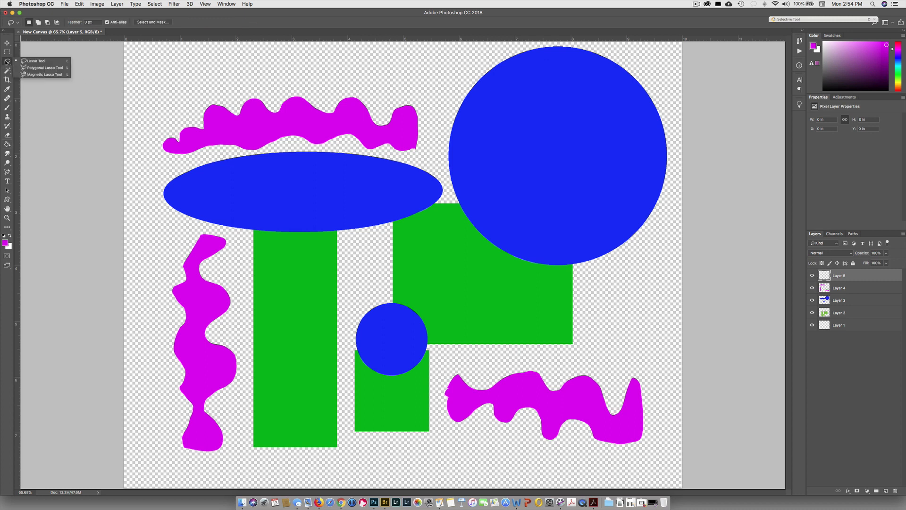
left_click(31, 68)
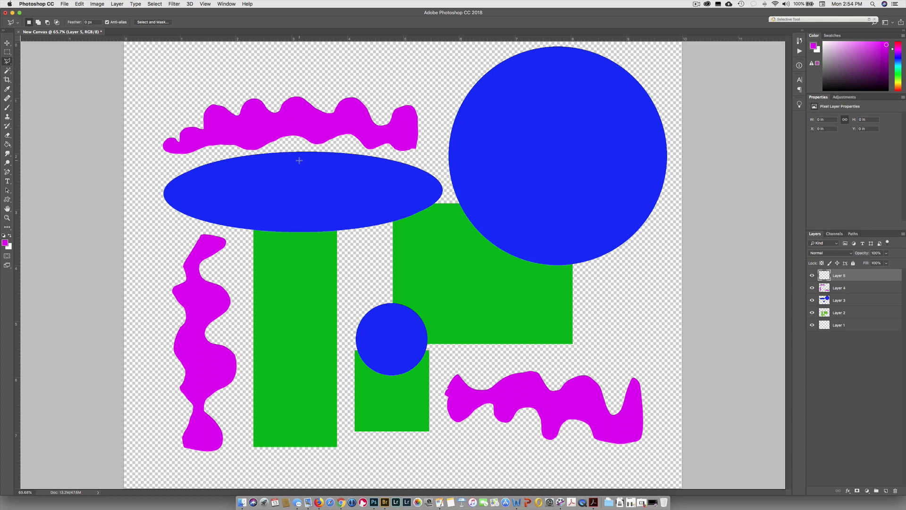
left_click(547, 67)
left_click(615, 112)
left_click(516, 175)
left_click(548, 68)
Set the foreground color to yellow, hex daed07, and fill the triangle selection with it.
left_click(5, 243)
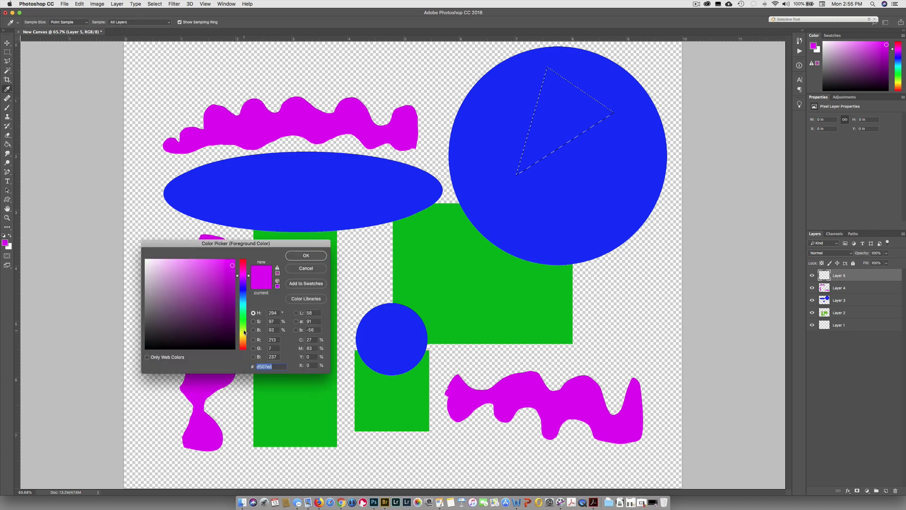
left_click_drag(246, 335, 245, 334)
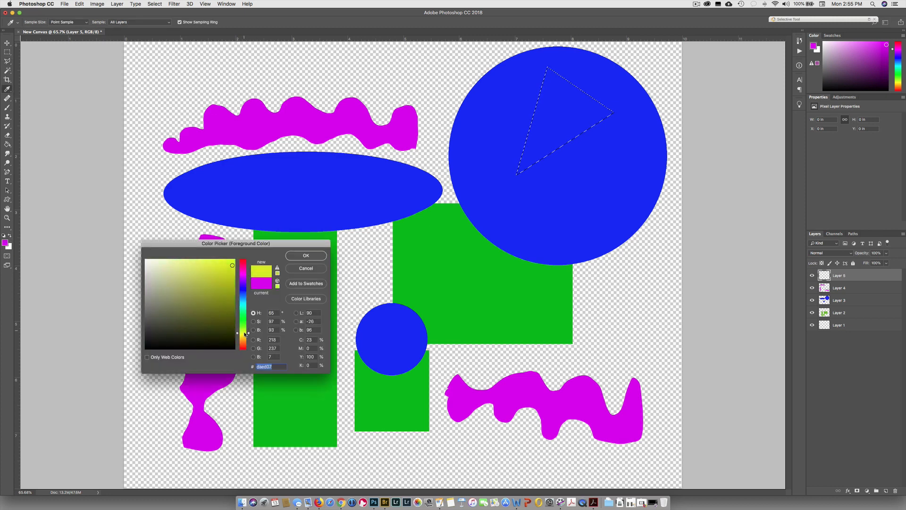
left_click(306, 255)
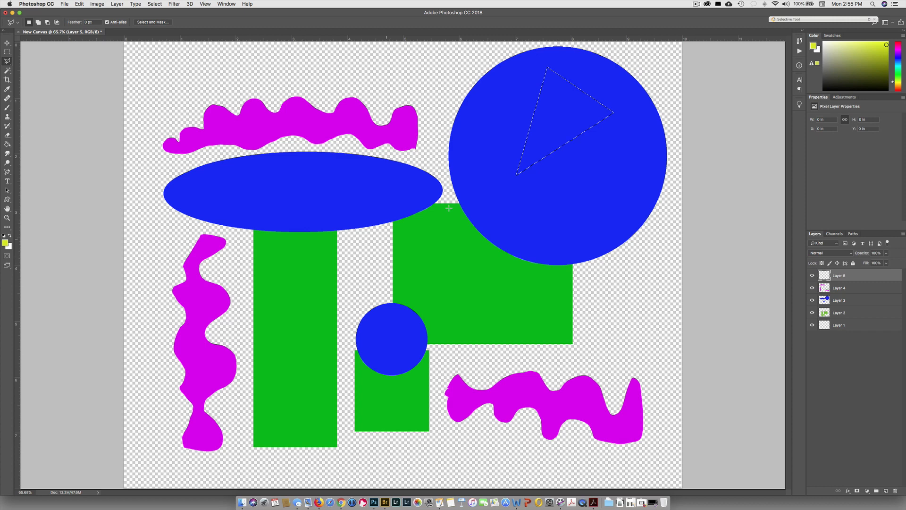
left_click(7, 144)
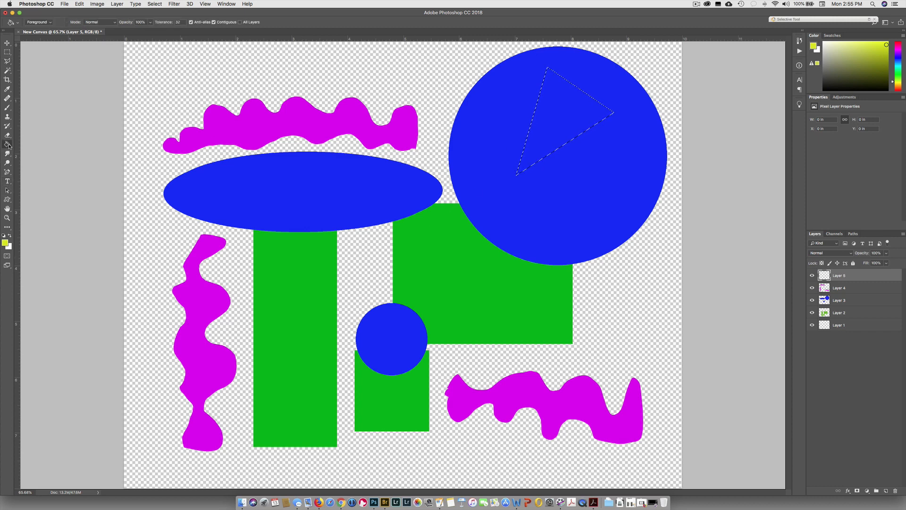
left_click(556, 114)
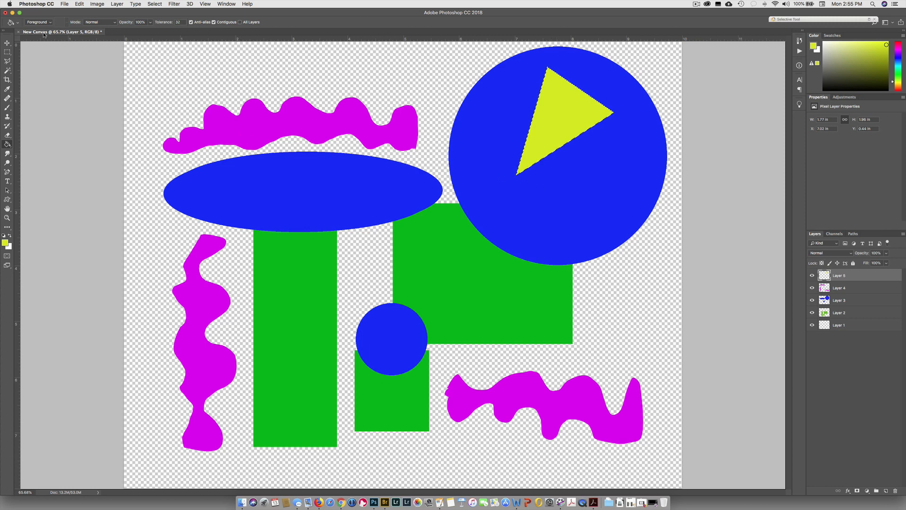
Outline a zigzag lightning bolt with the Polygonal Lasso, from above the magenta wave diagonally down to the small green rectangle's corner.
key("l")
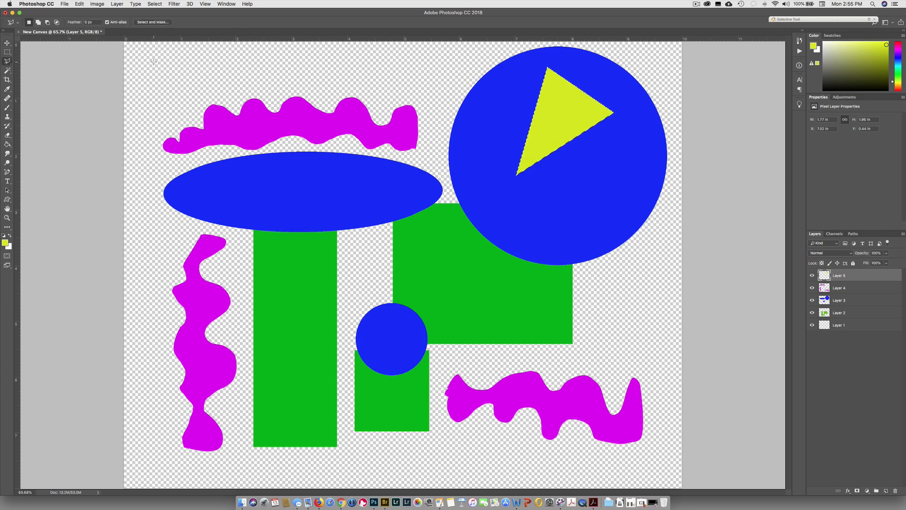
left_click(154, 62)
left_click(308, 74)
left_click(223, 120)
left_click(339, 138)
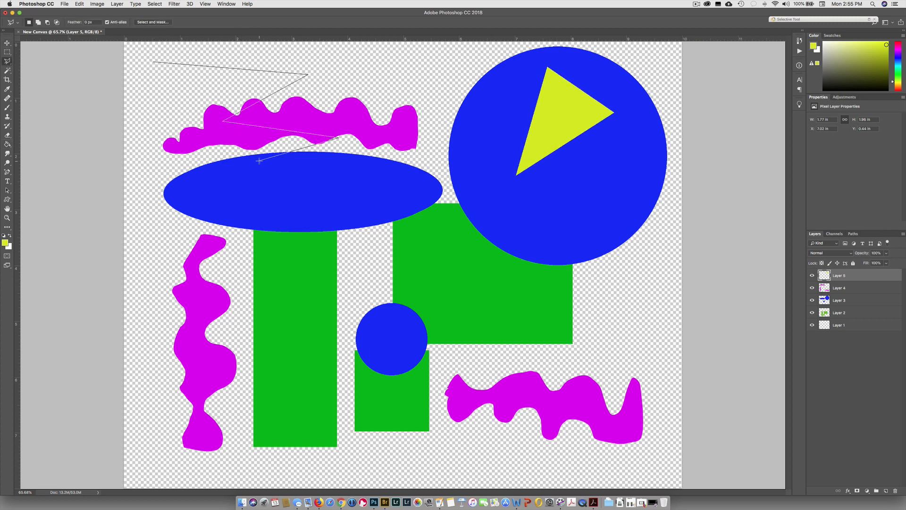
left_click(260, 161)
left_click(379, 192)
left_click(296, 210)
left_click(392, 222)
left_click(305, 250)
left_click(396, 290)
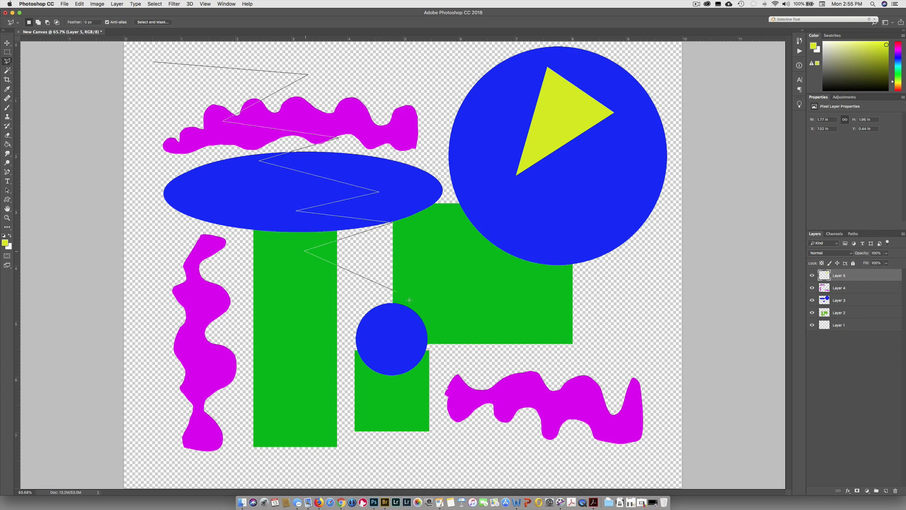
left_click(449, 432)
left_click(242, 270)
left_click(287, 243)
left_click(234, 222)
left_click(274, 206)
left_click(223, 199)
left_click(235, 188)
left_click(211, 180)
left_click(257, 148)
left_click(187, 138)
left_click(204, 116)
left_click(136, 93)
left_click(153, 61)
Fill the lightning bolt selection with yellow using the Paint Bucket and deselect it.
left_click(7, 144)
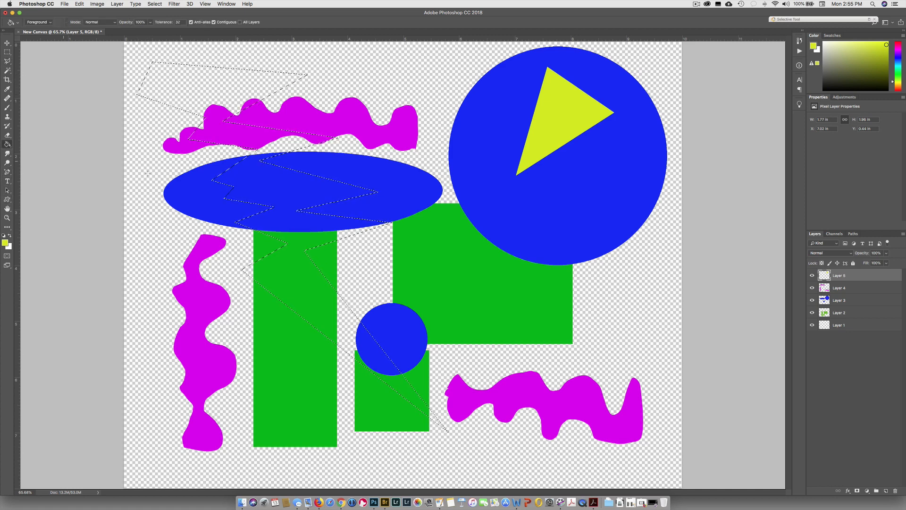
left_click(270, 205)
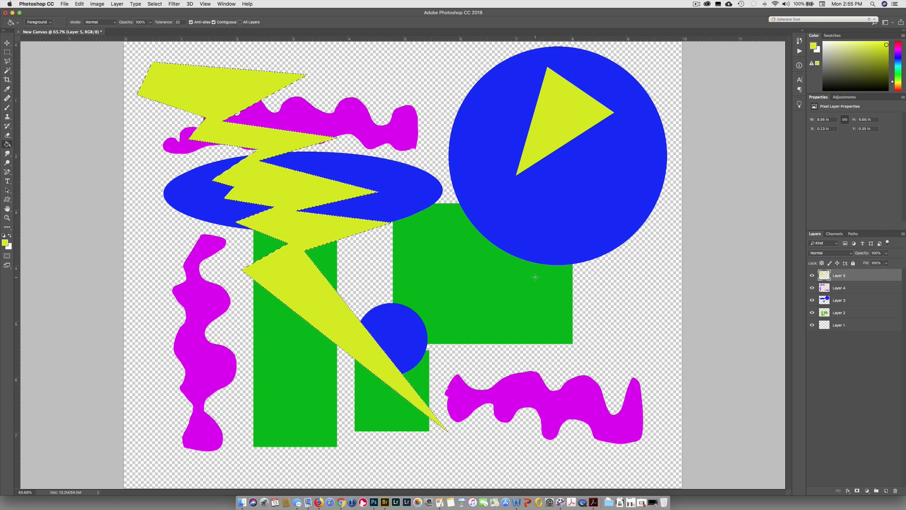
key("ctrl+d")
left_click(261, 289)
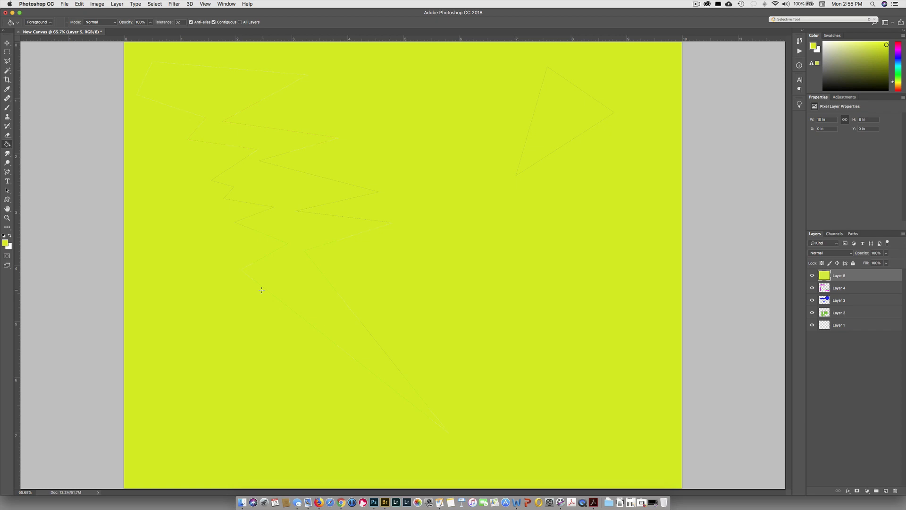
key("super+z")
Try a self-crossing Polygonal Lasso selection over the central shapes, closing it away from its starting point, and deselect it.
key("l")
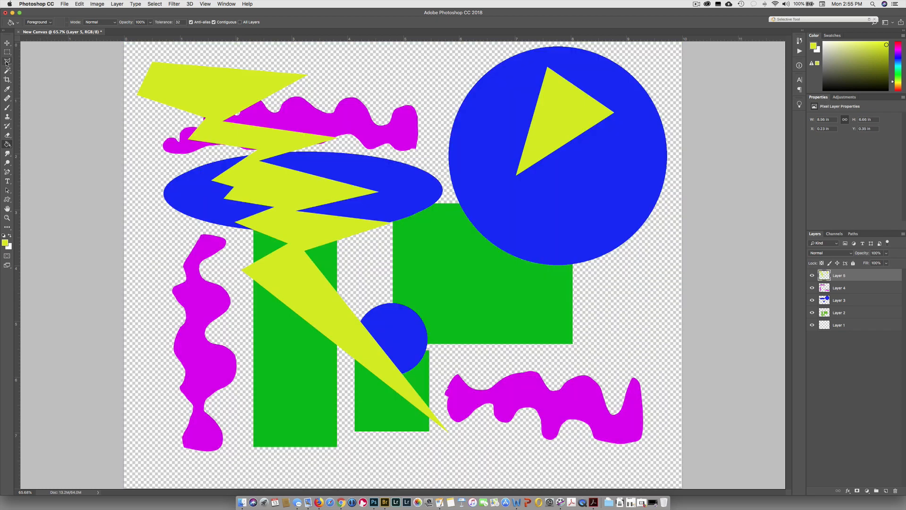
left_click(481, 260)
left_click(292, 260)
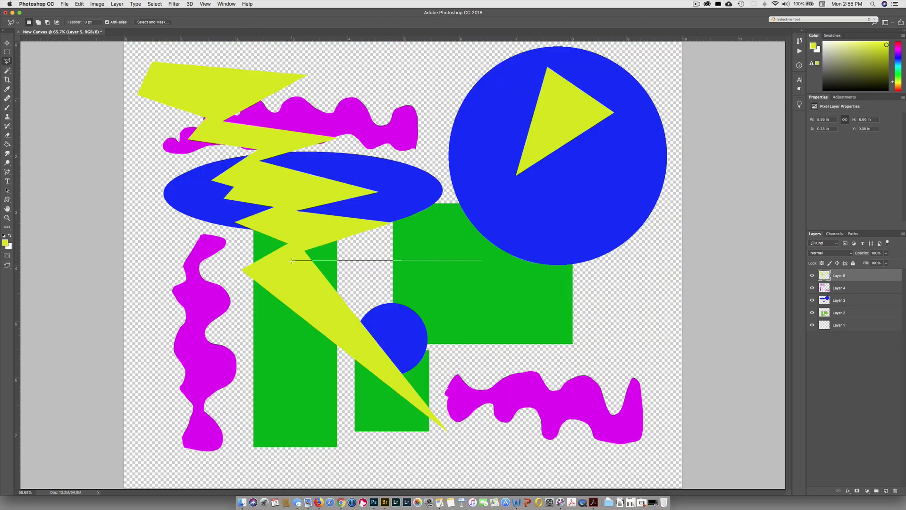
left_click(416, 147)
left_click(431, 322)
left_click(231, 345)
left_click(229, 199)
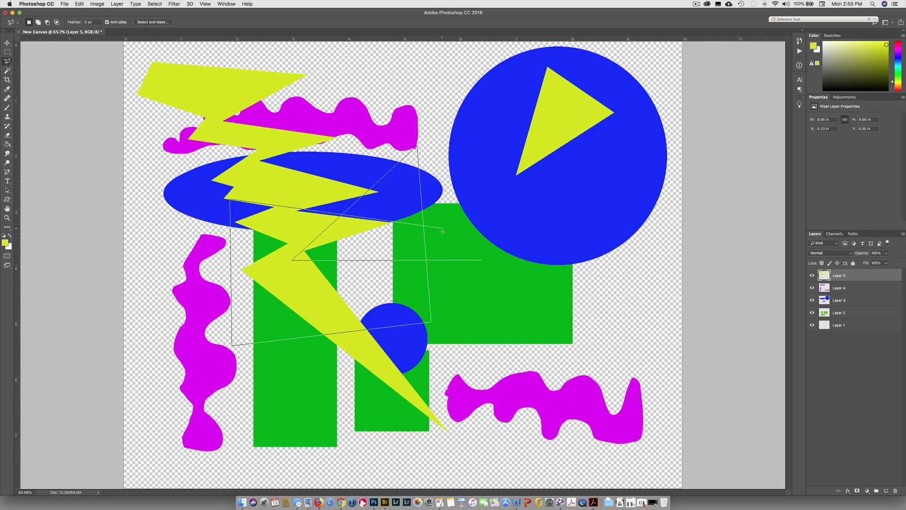
left_click(442, 230)
left_click(424, 373)
left_click(266, 362)
double_click(300, 296)
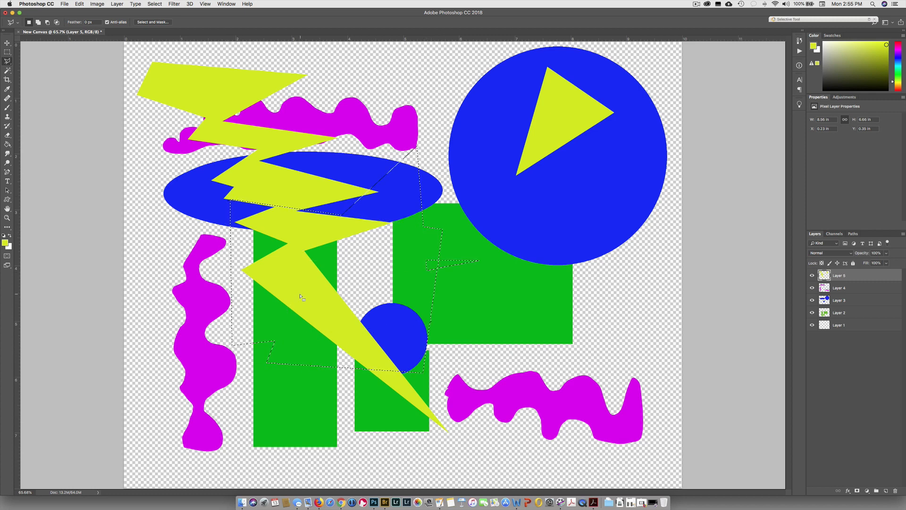
key("super+d")
Try a self-crossing Polygonal Lasso selection around the large green rectangle and small blue circle, closing it away from its starting point.
left_click(467, 343)
left_click(401, 231)
left_click(306, 258)
left_click(327, 422)
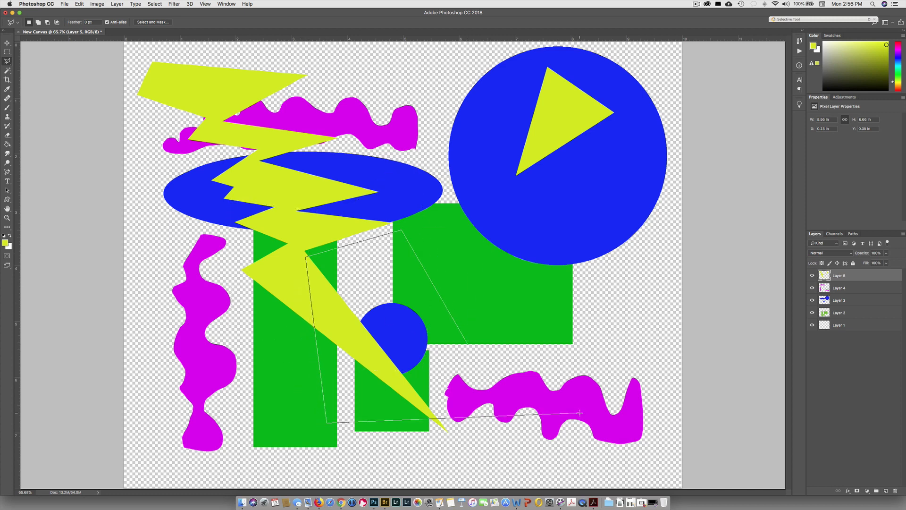
left_click(579, 412)
left_click(612, 200)
left_click(337, 161)
left_click(324, 296)
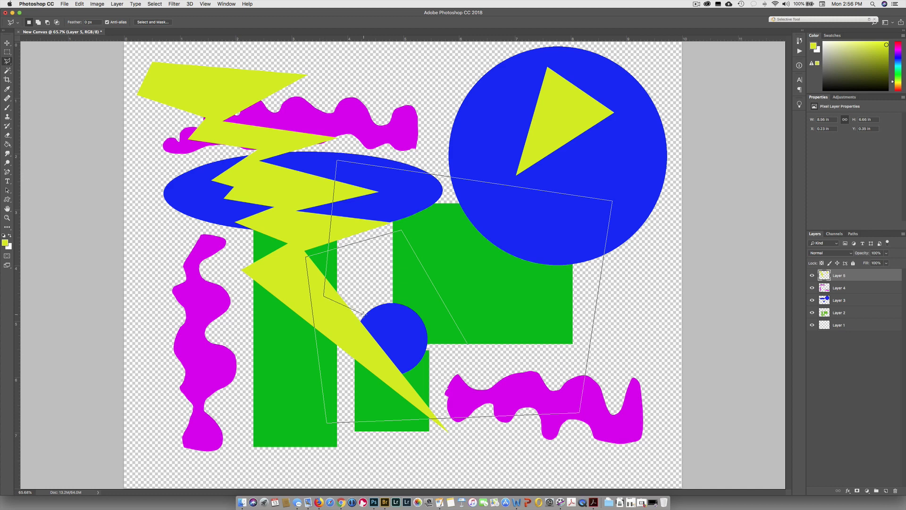
double_click(363, 314)
Try a zigzag, self-crossing Polygonal Lasso outline from the blue ellipse across the green rectangle and magenta wave, and clear the selection.
left_click(282, 174)
left_click(230, 224)
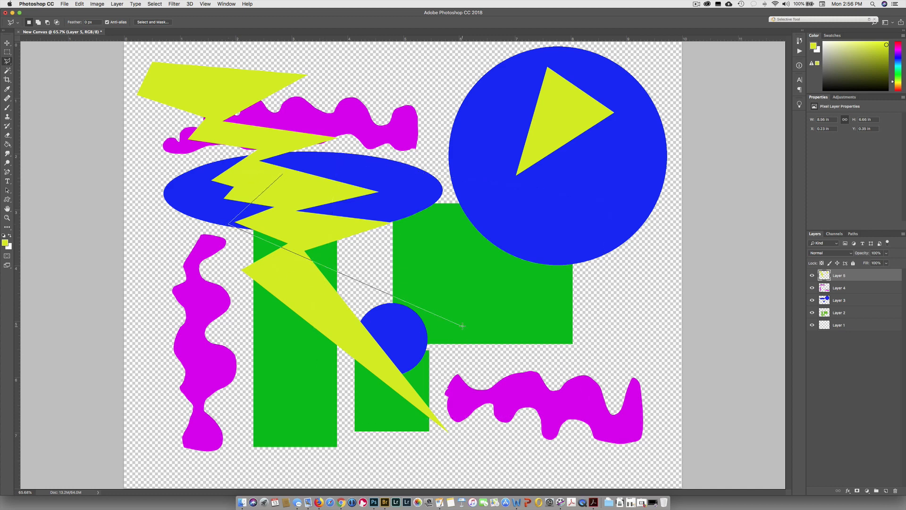
left_click(462, 326)
left_click(504, 200)
left_click(352, 268)
left_click(388, 142)
left_click(316, 194)
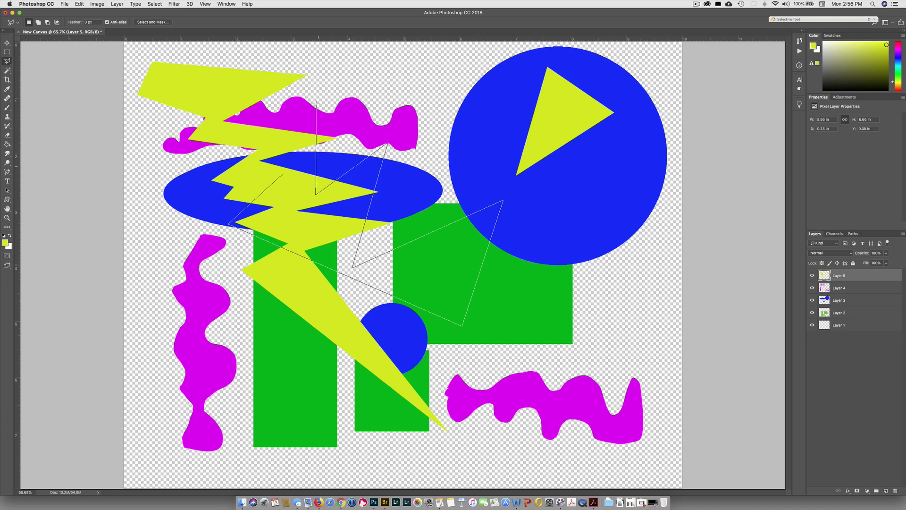
left_click(316, 103)
left_click(195, 116)
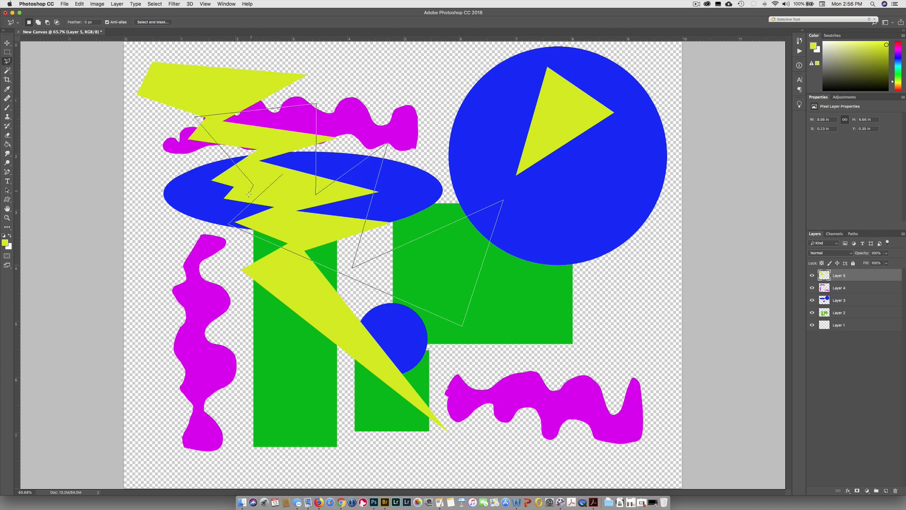
left_click(415, 336)
double_click(449, 387)
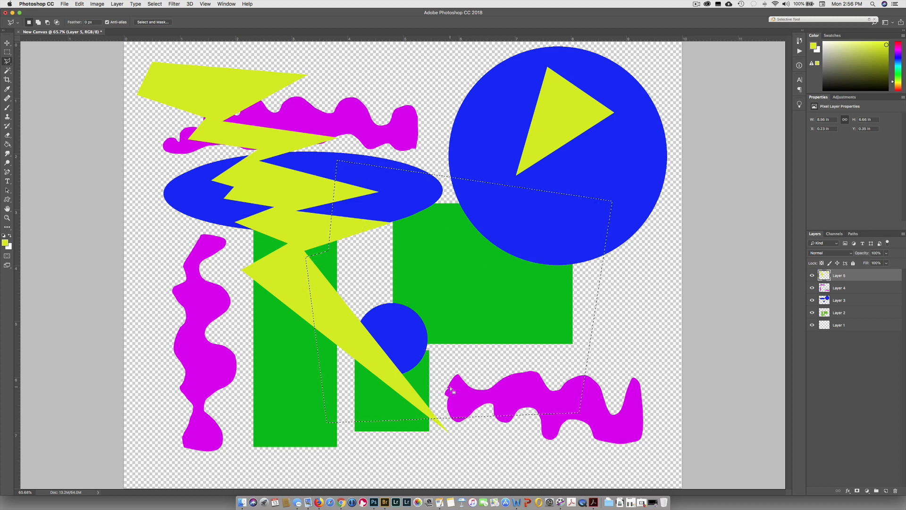
key("super+d")
Outline a smaller jagged lightning bolt over the large green rectangle with the Polygonal Lasso, closing it at its starting point.
left_click(443, 223)
left_click(398, 240)
left_click(442, 264)
left_click(395, 301)
left_click(448, 297)
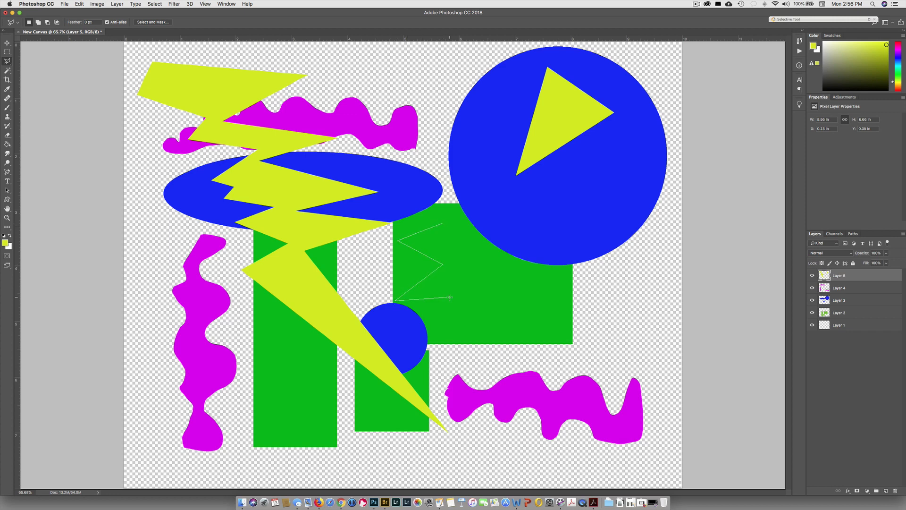
left_click(428, 341)
left_click(567, 265)
left_click(484, 282)
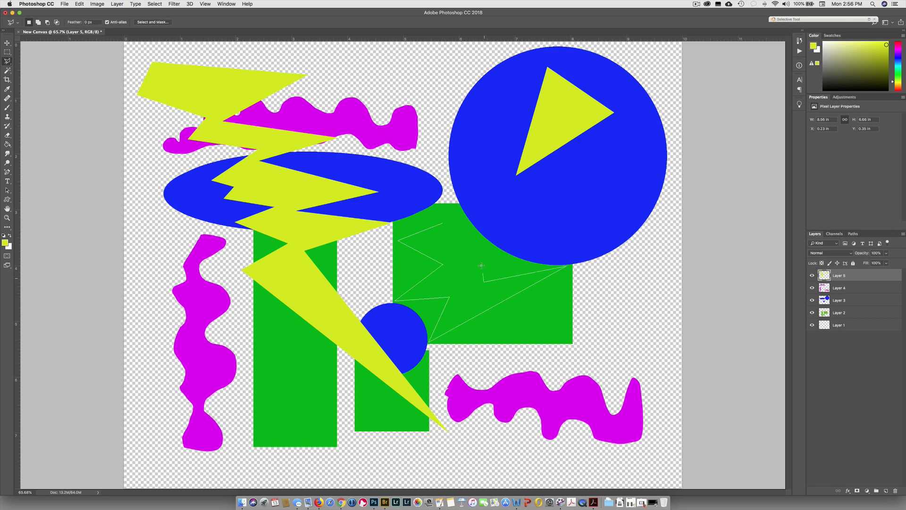
left_click(465, 216)
left_click(443, 224)
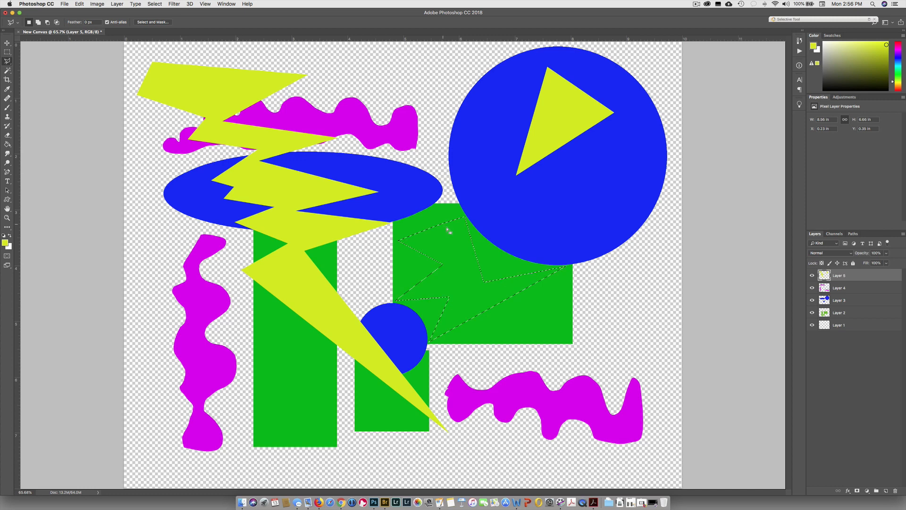
Fill the small lightning bolt selection with yellow using the Paint Bucket and deselect it.
left_click(7, 144)
left_click(427, 275)
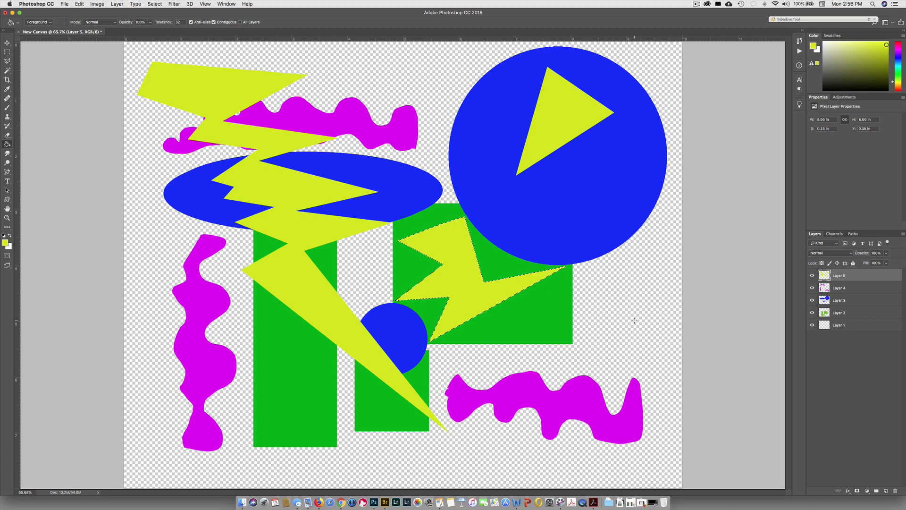
key("super+d")
Place Layer 5 below Layer 4 in the stack and move its yellow shapes slightly down and to the right.
left_click_drag(847, 275, 847, 294)
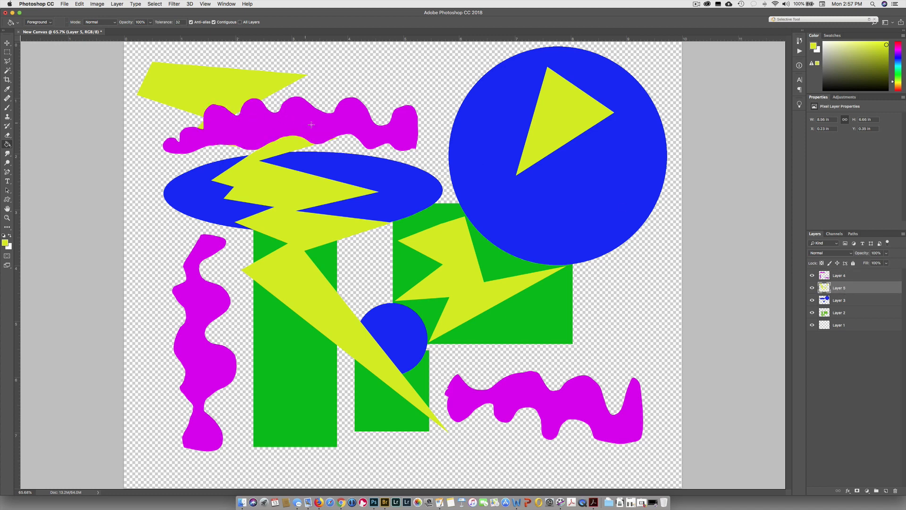
left_click(7, 43)
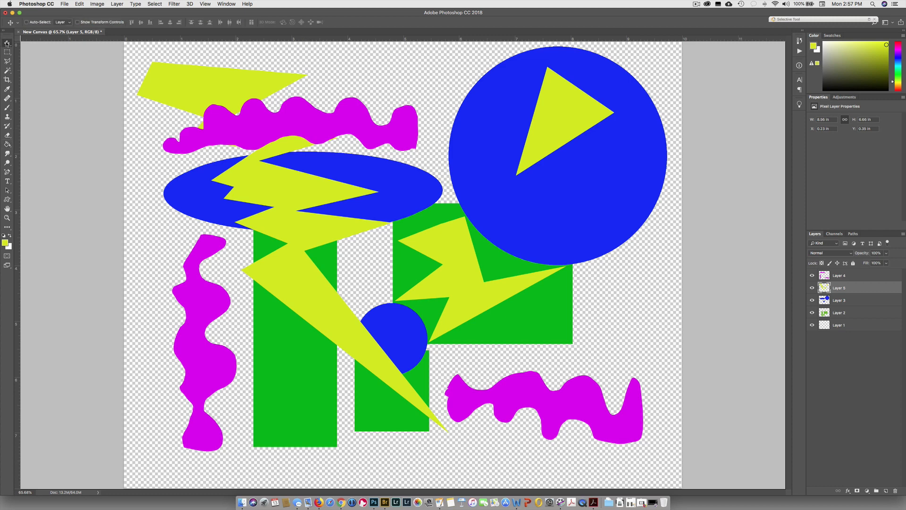
mouse_move(188, 299)
left_mouse_down()
mouse_move(206, 284)
mouse_move(254, 293)
mouse_move(233, 350)
mouse_move(184, 340)
mouse_move(192, 299)
mouse_move(196, 314)
left_mouse_up()
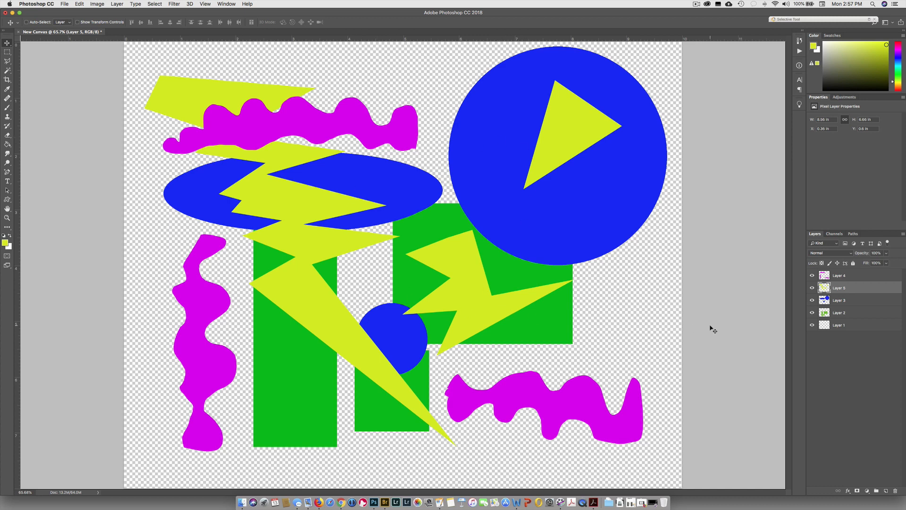
Move Layer 4's magenta shapes up and to the left, and shift Layer 3's blue shapes slightly up and to the right.
left_click(836, 275)
left_click_drag(583, 454, 564, 423)
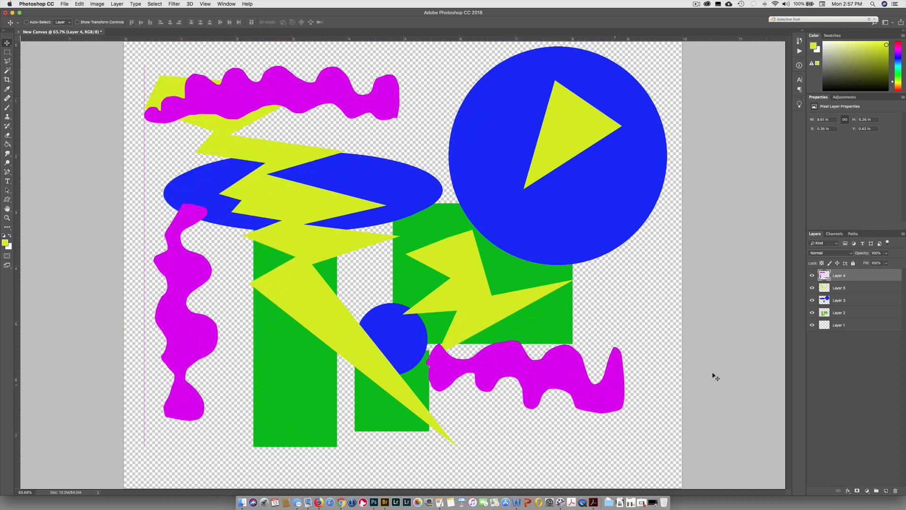
left_click(840, 300)
mouse_move(622, 205)
left_mouse_down()
mouse_move(617, 241)
mouse_move(610, 187)
mouse_move(608, 198)
mouse_move(626, 199)
left_mouse_up()
Reorder the layers from top to bottom as Layer 5, Layer 3, Layer 2, Layer 4, Layer 1.
mouse_move(853, 276)
left_mouse_down()
mouse_move(842, 289)
mouse_move(855, 294)
mouse_move(845, 283)
left_mouse_up()
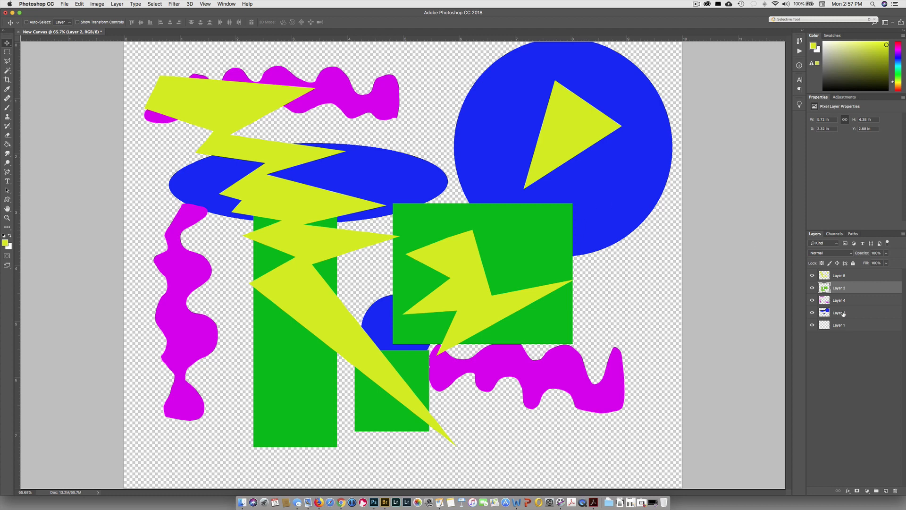
left_click_drag(844, 314, 844, 282)
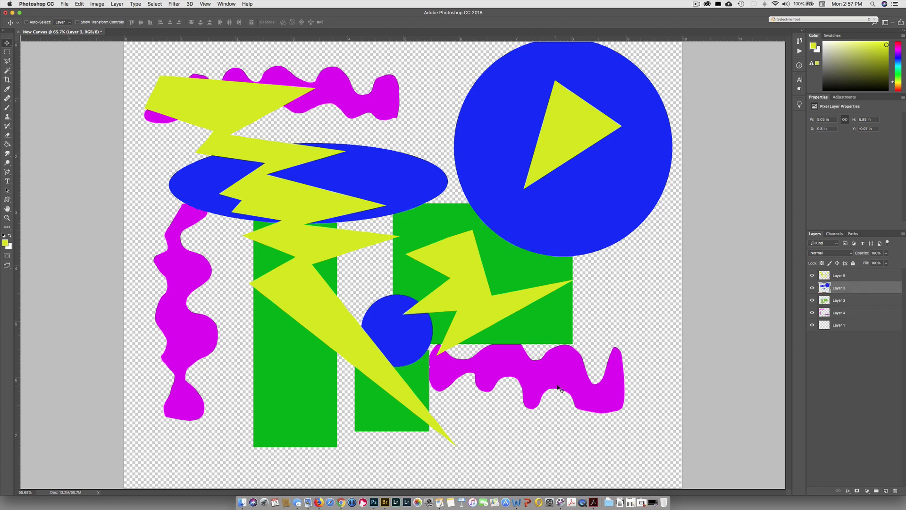
Move Layer 3's blue shapes slightly left and Layer 4's magenta shapes right and down until they reach the canvas edge.
mouse_move(558, 386)
left_mouse_down()
mouse_move(572, 376)
mouse_move(546, 369)
mouse_move(551, 378)
left_mouse_up()
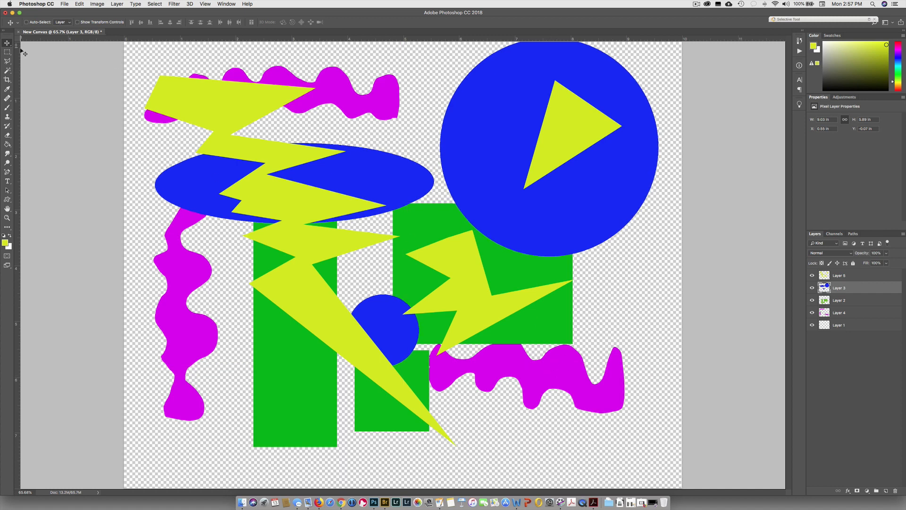
left_click(851, 314)
left_click_drag(560, 388, 654, 407)
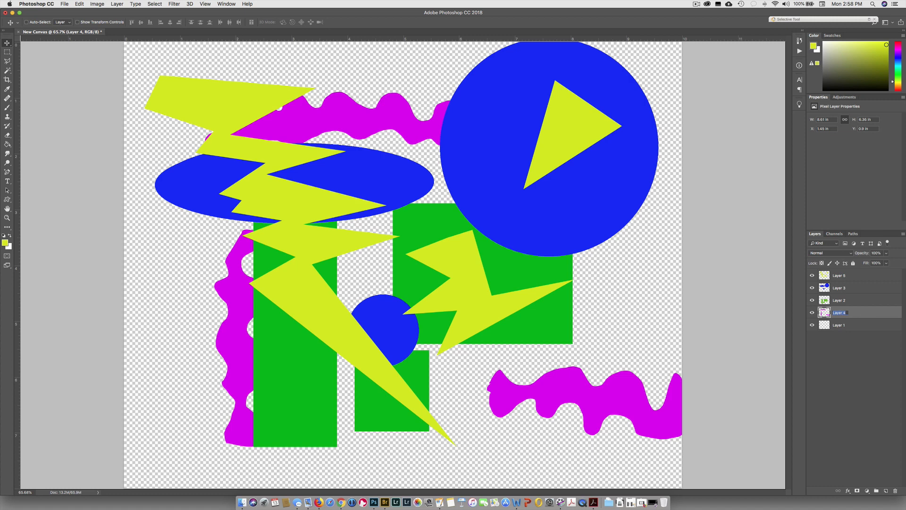
Rename Layer 4 as "purple squiggle" and Layer 2 as "green blocks".
type("purple squiggle")
key("Return")
double_click(844, 300)
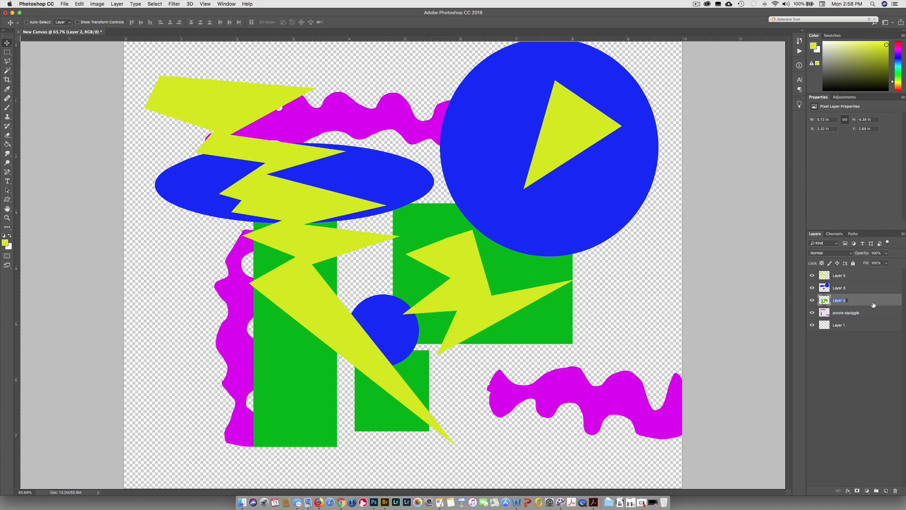
type("green blocks")
Rename Layer 3 as "blue circle".
double_click(838, 288)
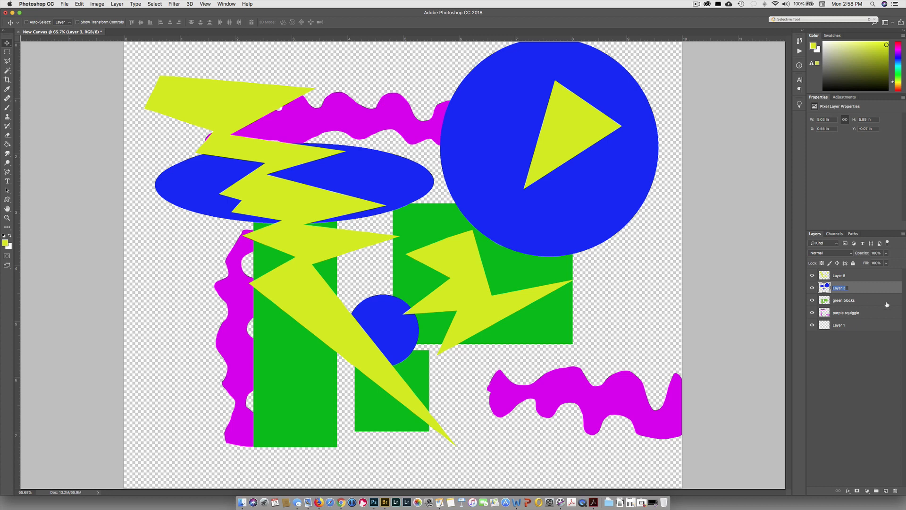
type("blue circle")
key("Return")
Rename Layer 5 as "yellow polygonal shapes", checking the lasso tool variants for the wording.
double_click(840, 276)
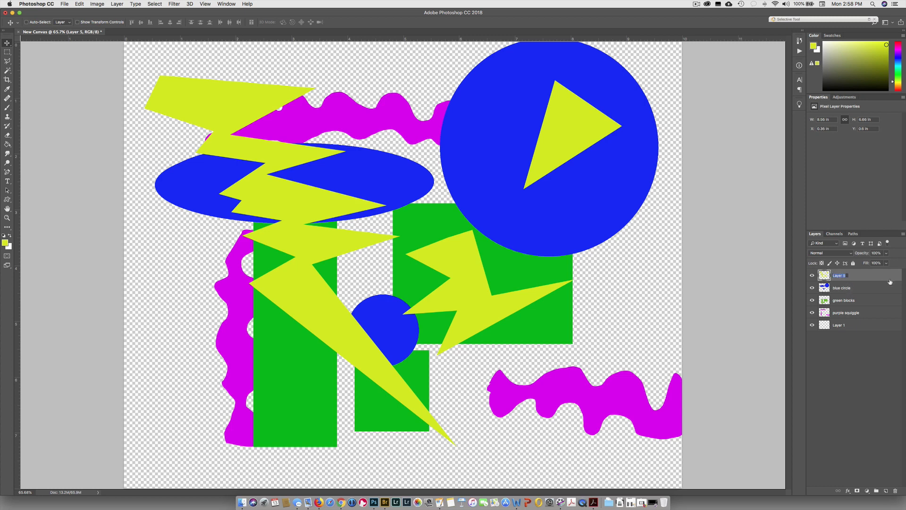
type("yellow")
key("Return")
left_click(7, 61)
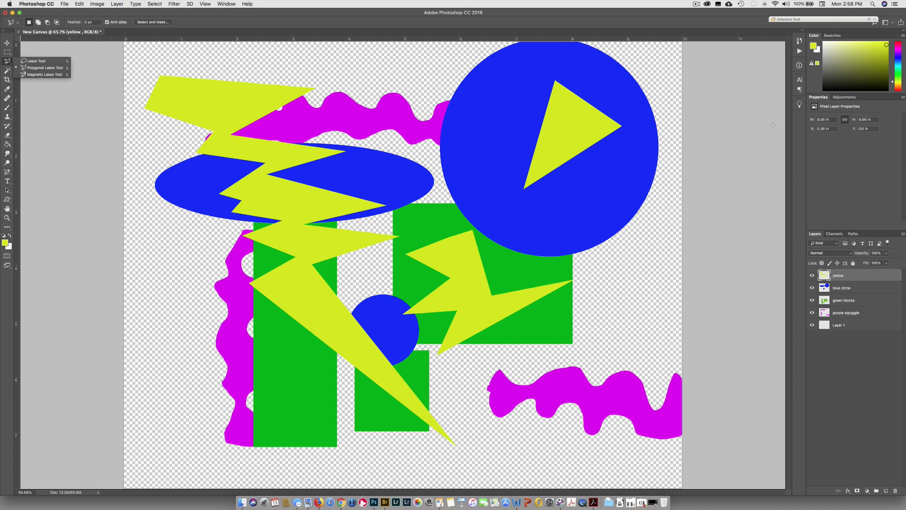
double_click(838, 275)
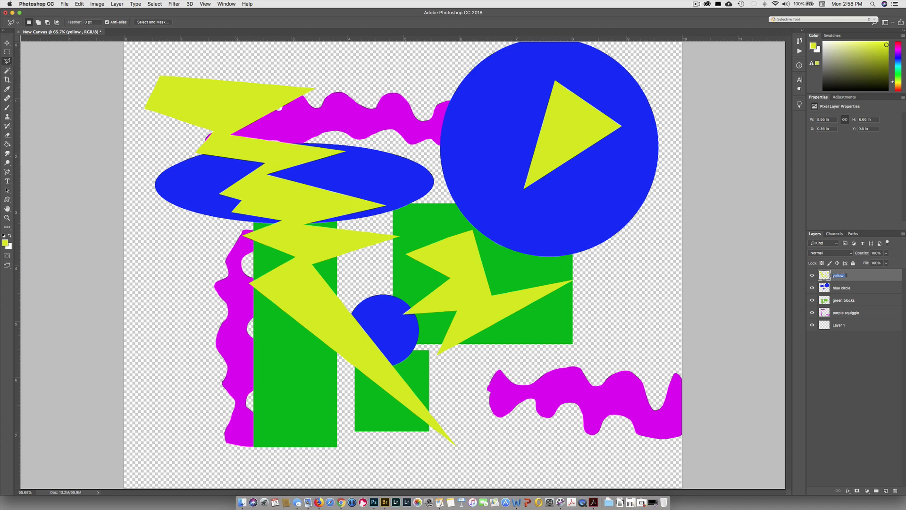
left_click(847, 276)
type("polygonal shapes")
key("Return")
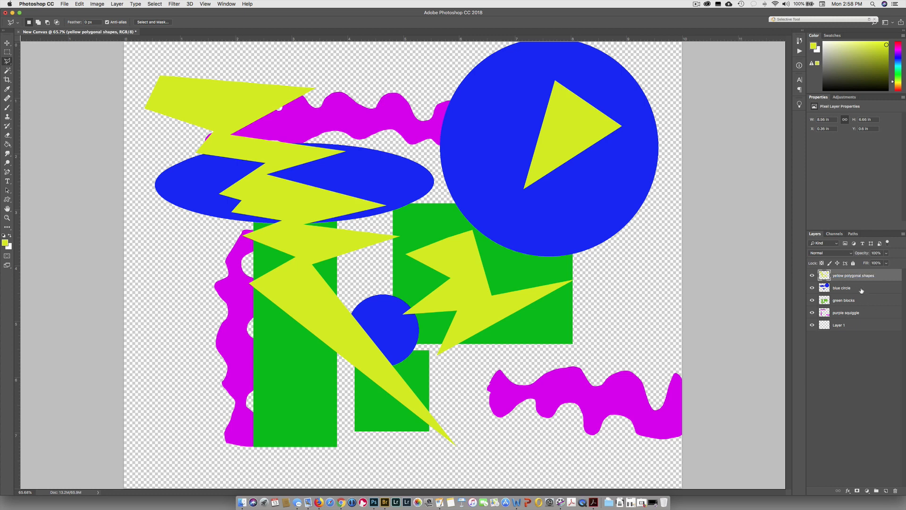